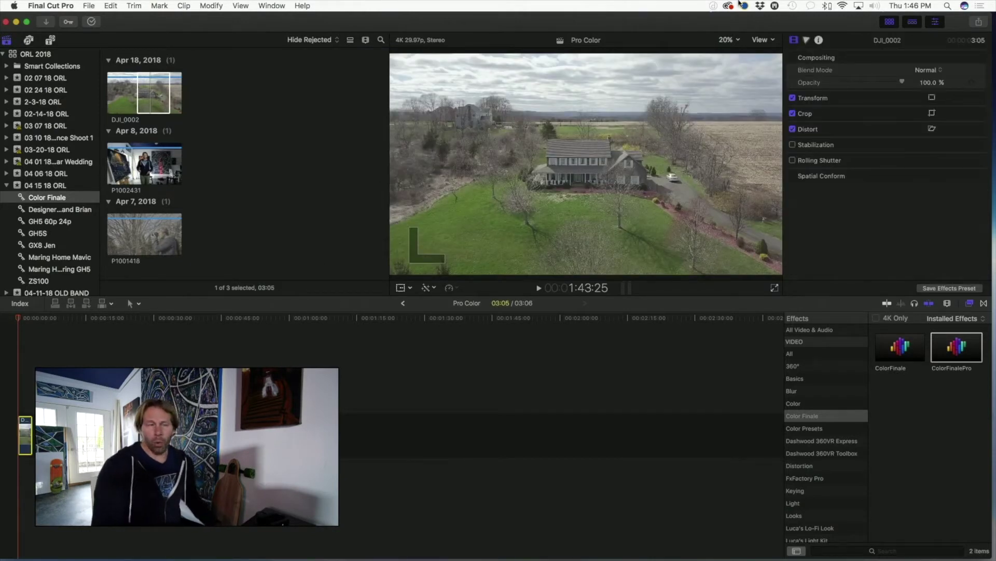
# - Examine the color correction types that can be added to the DJI_0002 clip
pyautogui.click(808, 41)
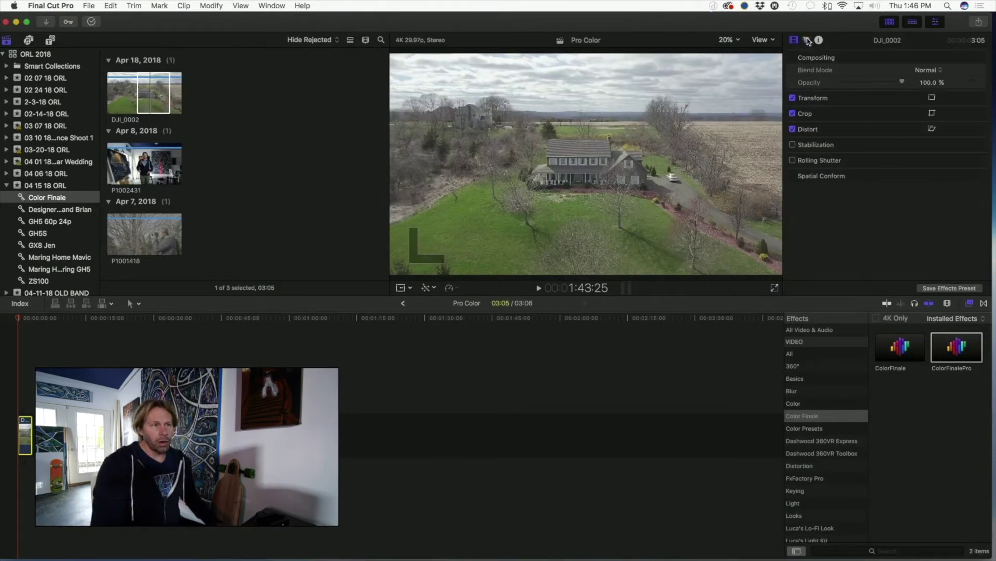
pyautogui.click(843, 58)
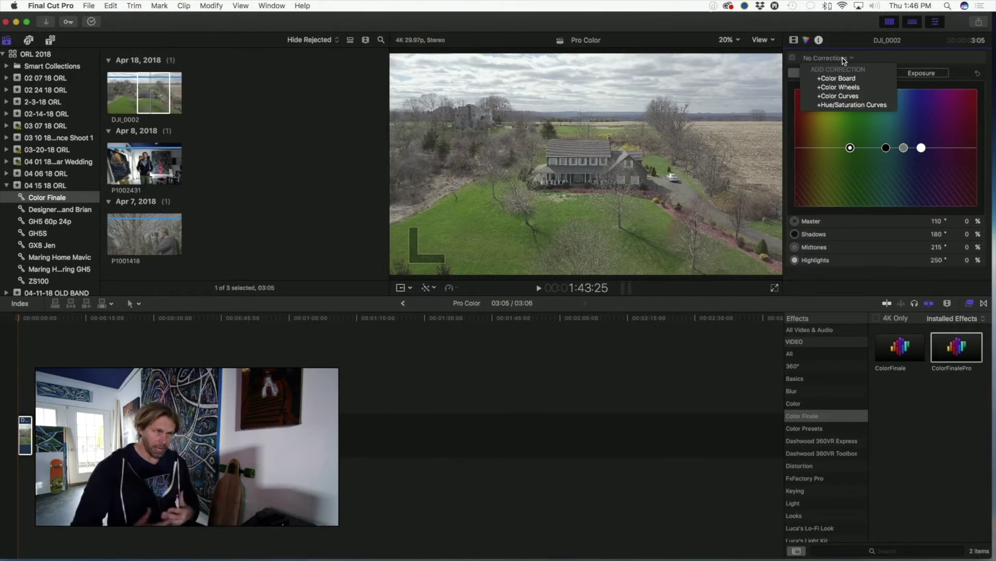
pyautogui.click(844, 60)
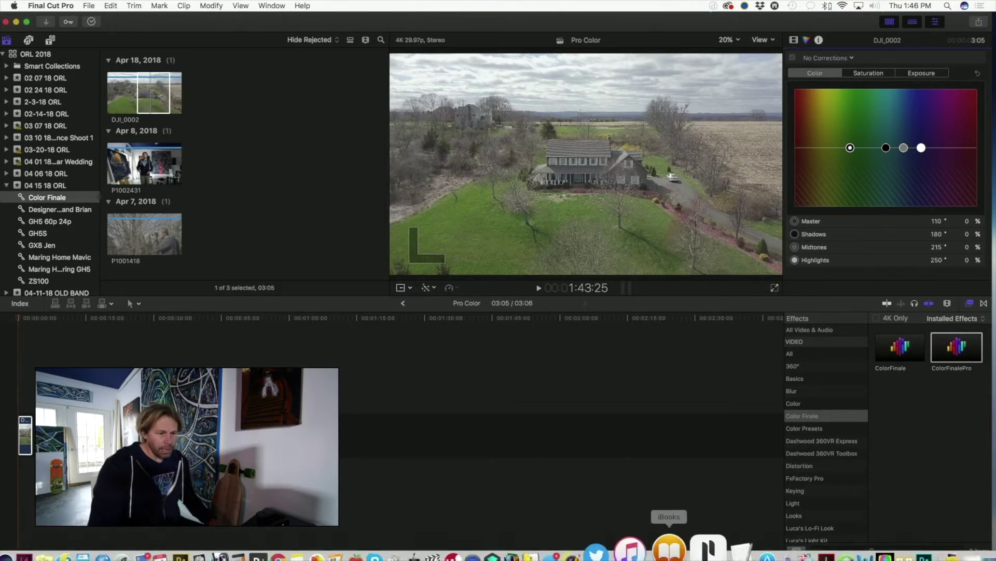
# - Switch to Chrome and look through the Color Finale product page, including its demo videos
pyautogui.moveTo(951, 543)
pyautogui.click(951, 543)
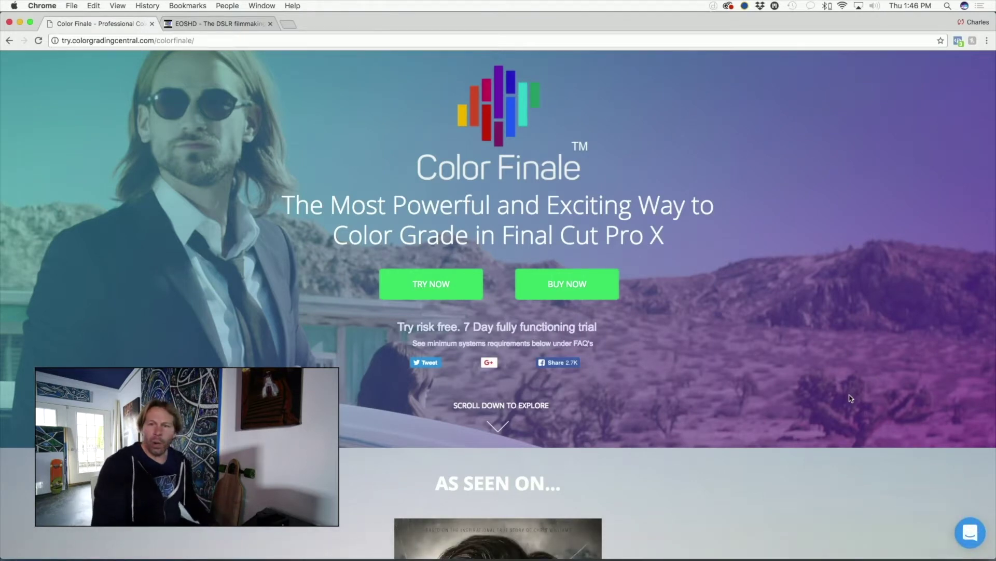
pyautogui.scroll(-10, 851, 398)
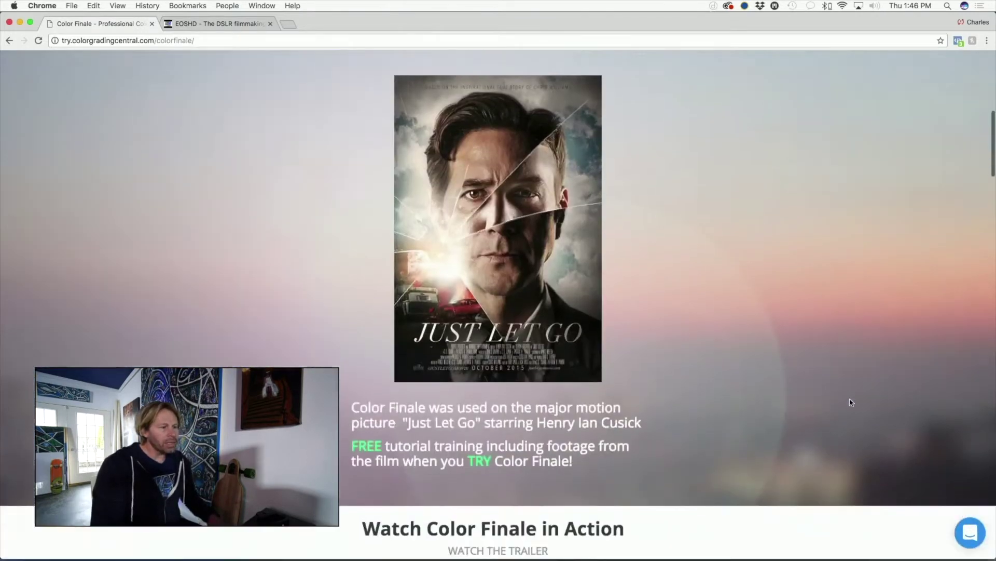
pyautogui.scroll(-10, 851, 403)
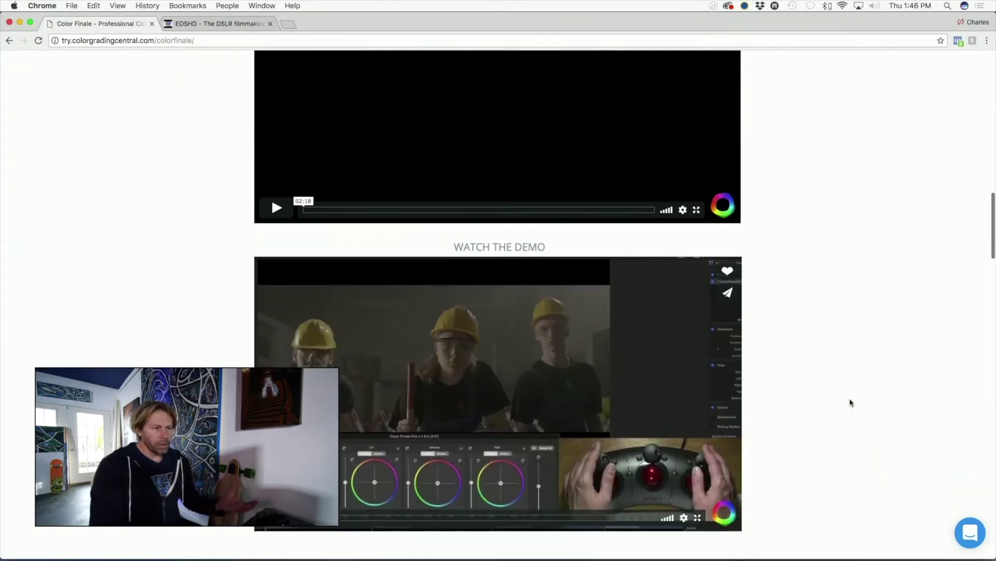
pyautogui.scroll(-8, 851, 402)
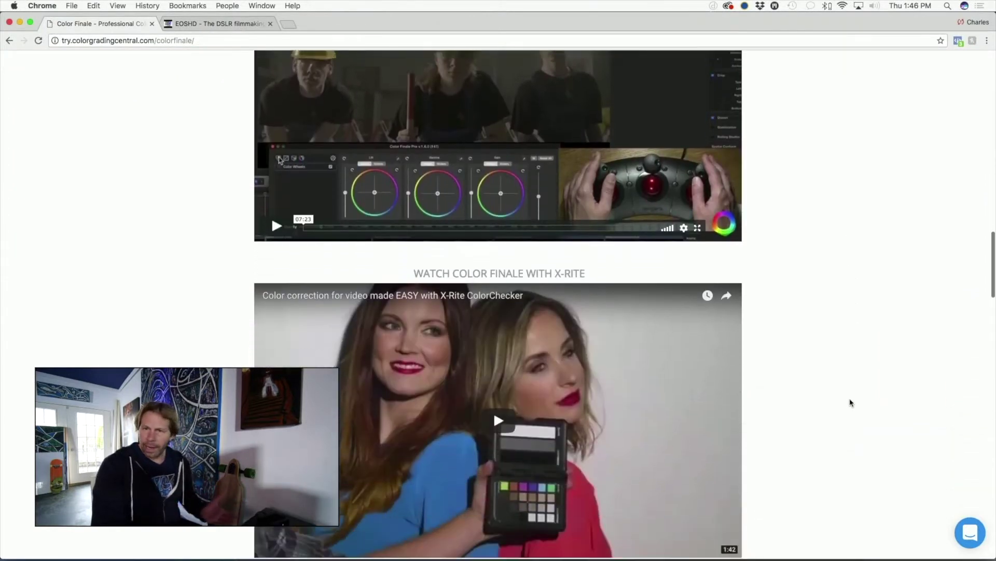
pyautogui.scroll(-1, 851, 403)
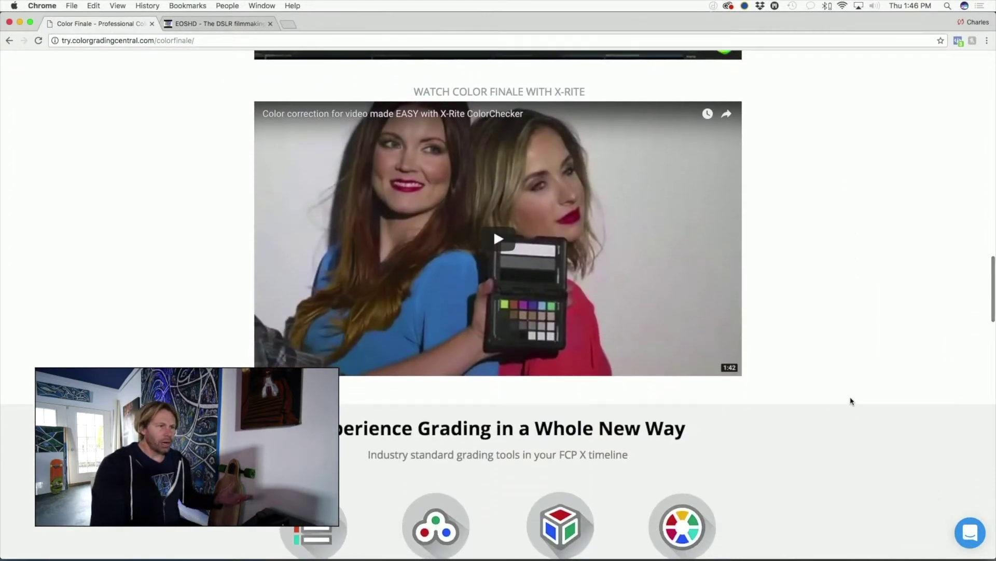
pyautogui.scroll(20, 851, 401)
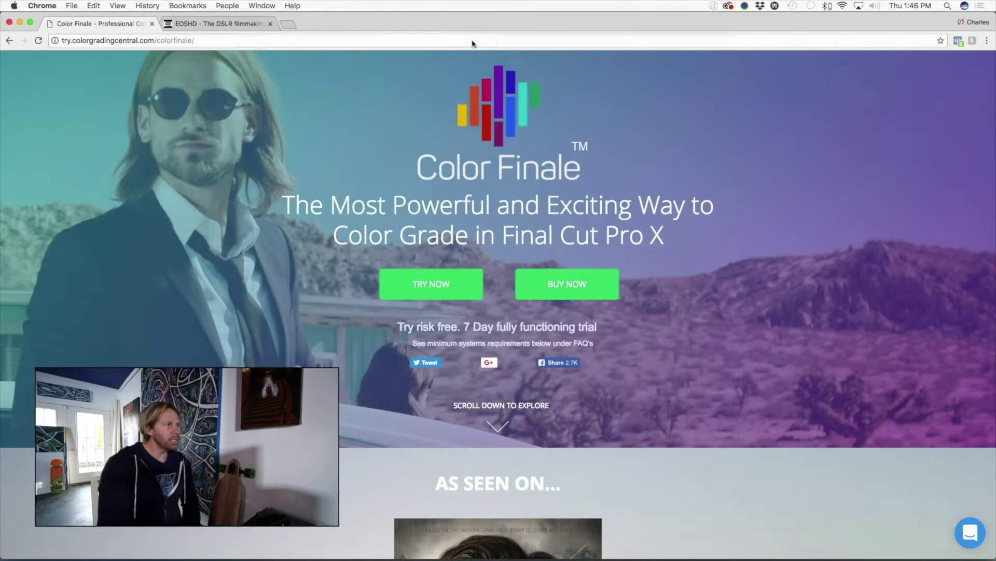
# - Search the EOSHD website for "pro color for panasonic"
pyautogui.click(225, 29)
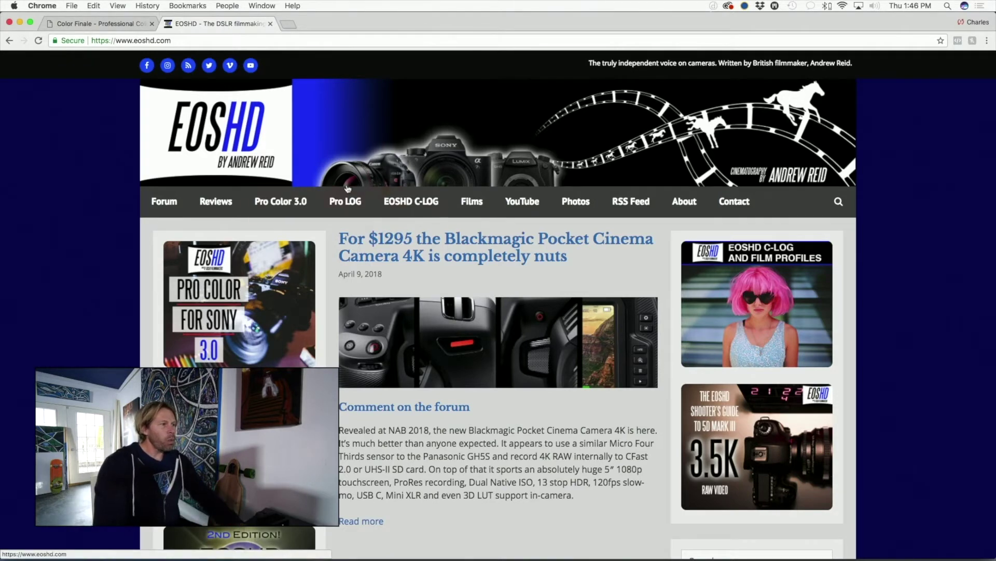
pyautogui.scroll(-2, 525, 319)
pyautogui.scroll(-5, 524, 319)
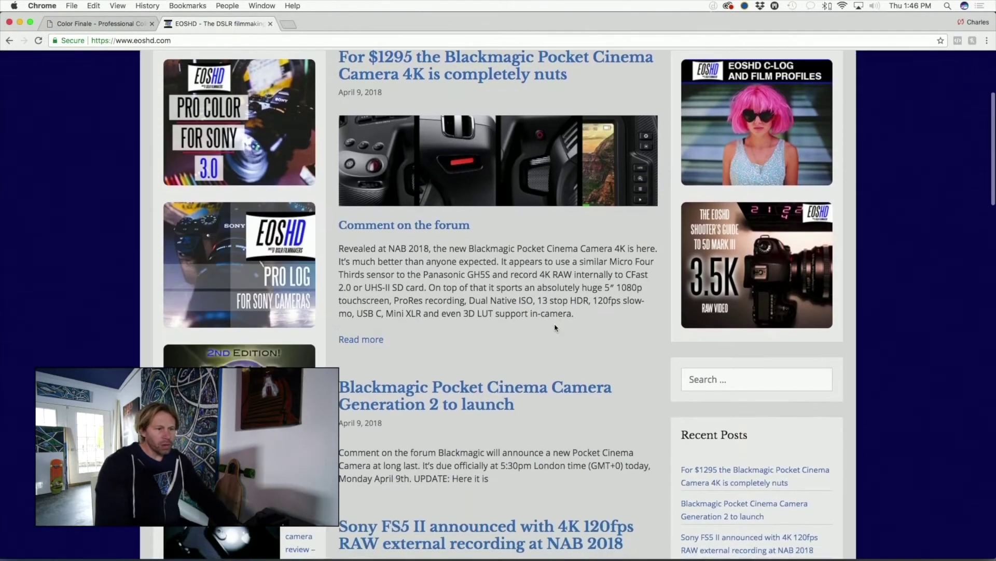
pyautogui.click(771, 378)
pyautogui.write('p')
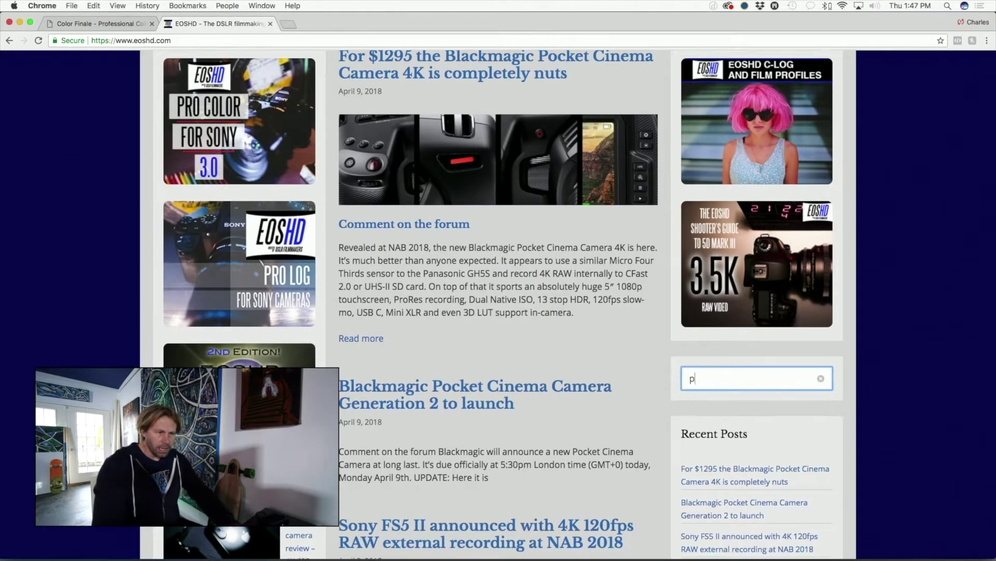
pyautogui.scroll(-1, 730, 384)
pyautogui.click(729, 372)
pyautogui.scroll(-1, 730, 389)
pyautogui.write('ro')
pyautogui.click(722, 387)
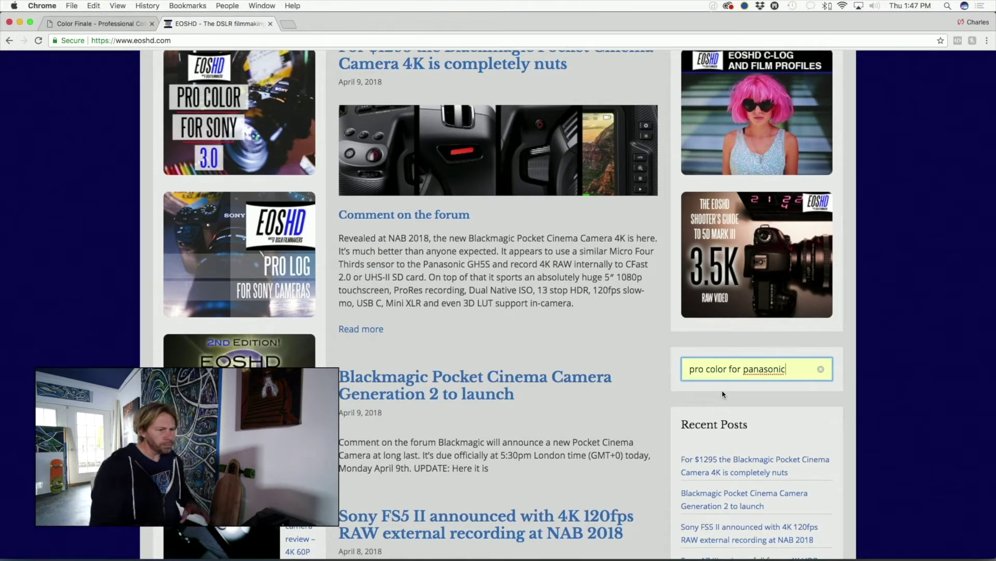
pyautogui.press('Return')
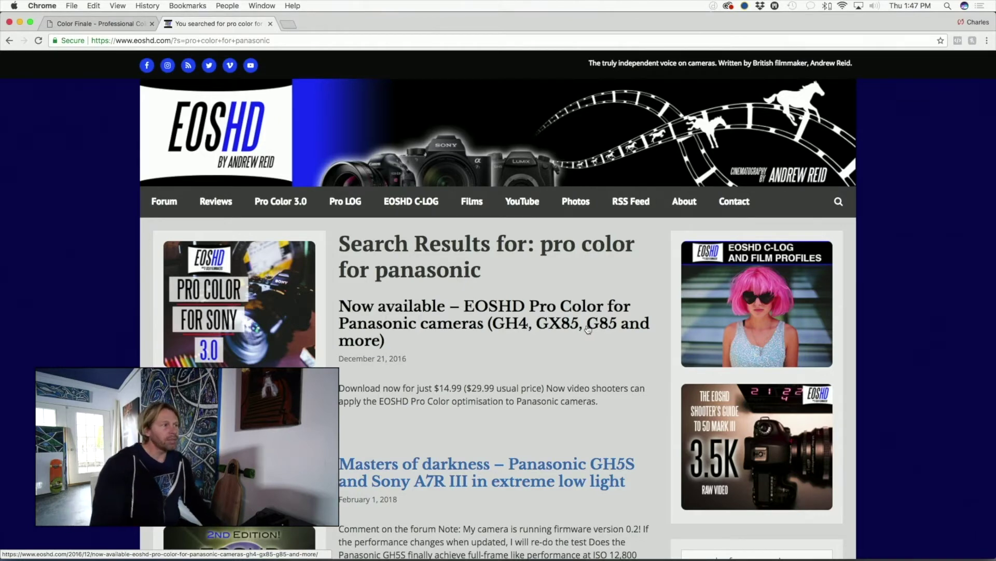
# - Switch back to Final Cut Pro and apply the ColorFinalePro effect to the DJI_0002 clip in the timeline
pyautogui.click(20, 22)
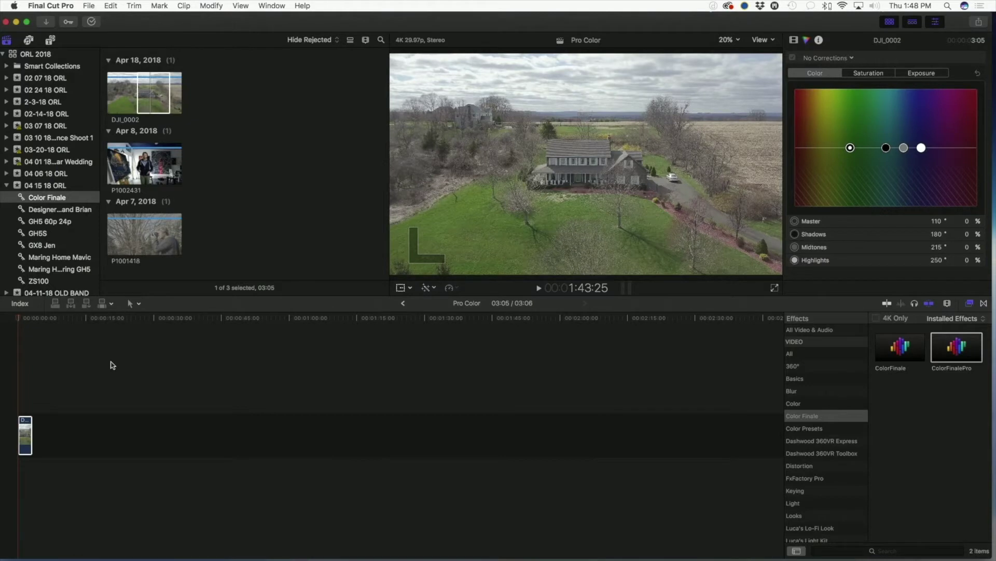
pyautogui.click(27, 430)
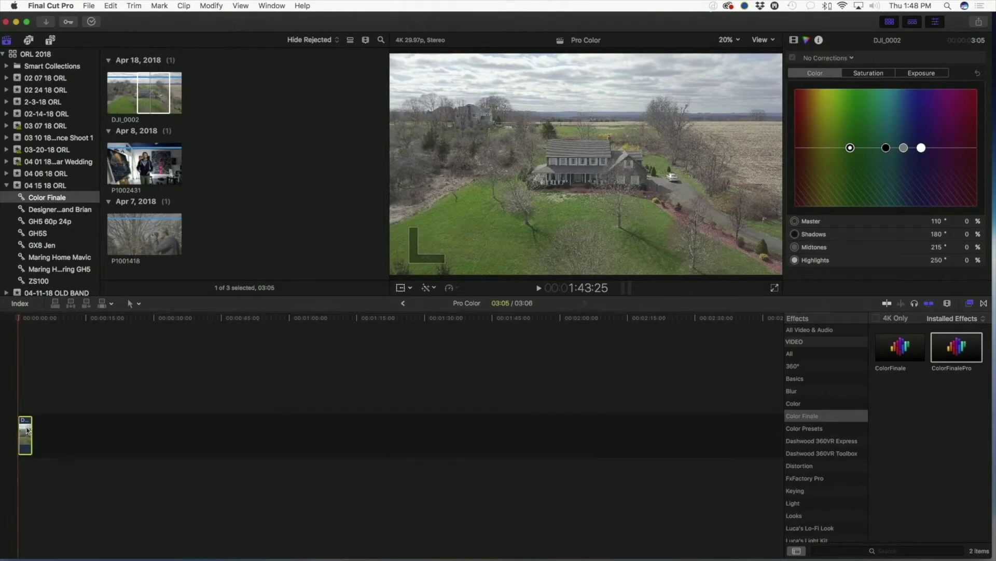
pyautogui.click(963, 346)
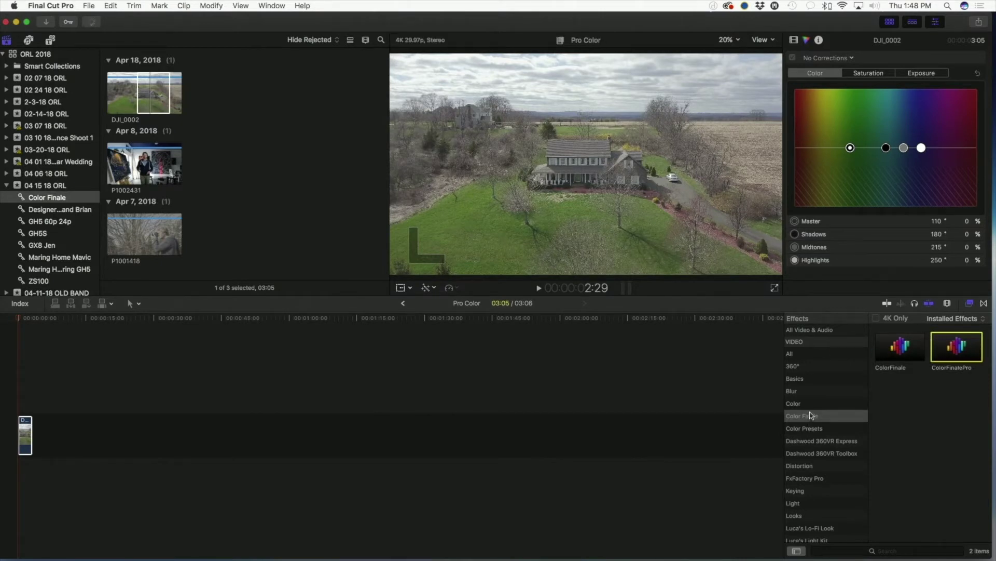
pyautogui.moveTo(959, 343); pyautogui.dragTo(25, 430)
# - Place the playhead at 1:18 on the DJI_0002 clip and open the controls of its ColorFinalePro effect
pyautogui.press('z')
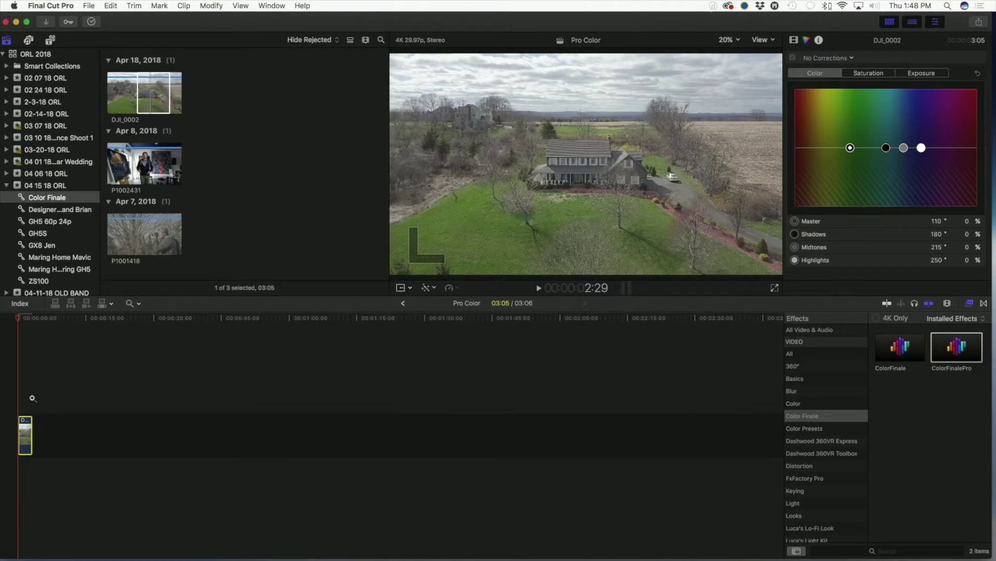
pyautogui.click(33, 398)
pyautogui.press('a')
pyautogui.click(107, 319)
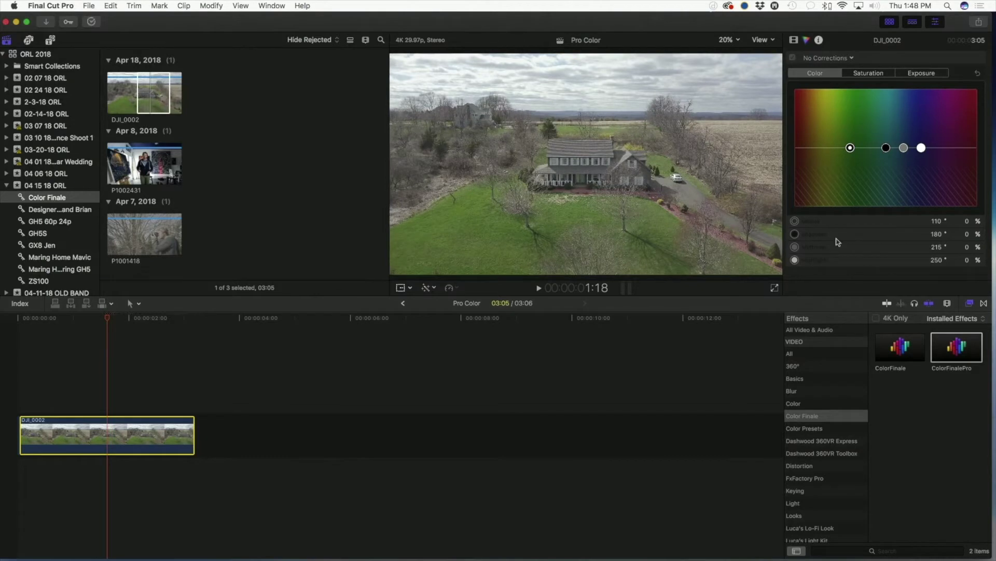
pyautogui.click(795, 40)
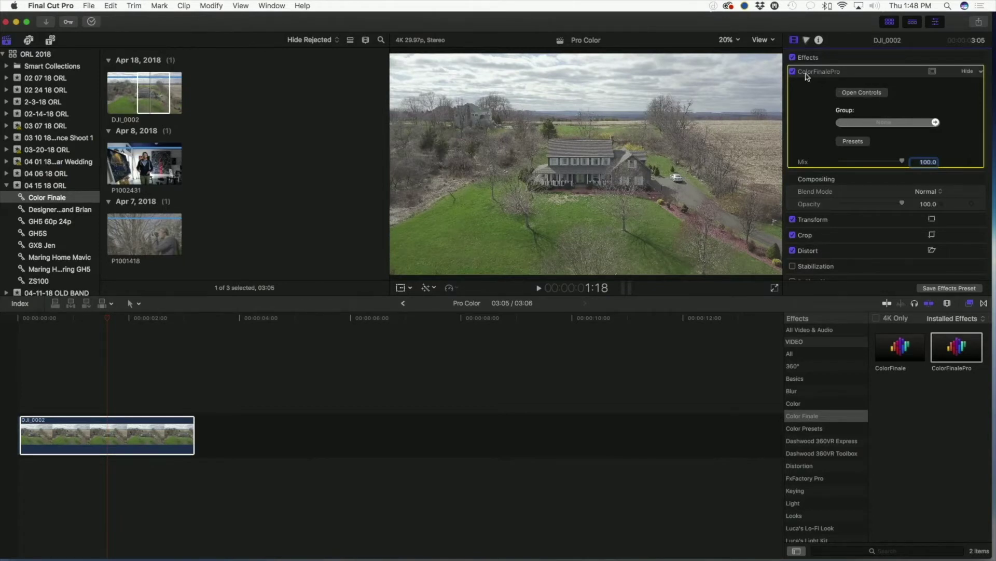
pyautogui.click(869, 94)
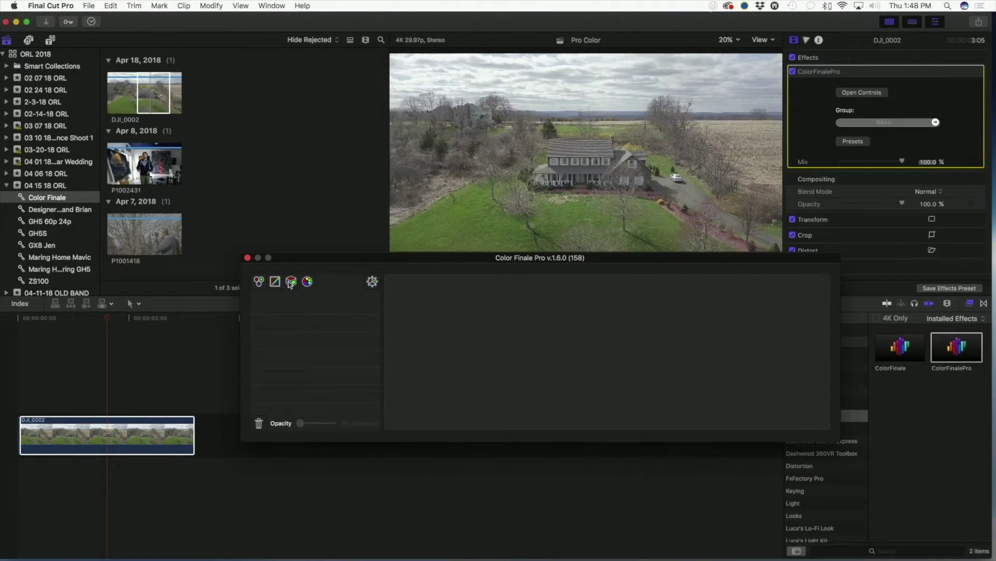
# - Add a LUT Utility layer and apply EOSHD ProColor.cube from the Default Cubes Store group
pyautogui.click(290, 282)
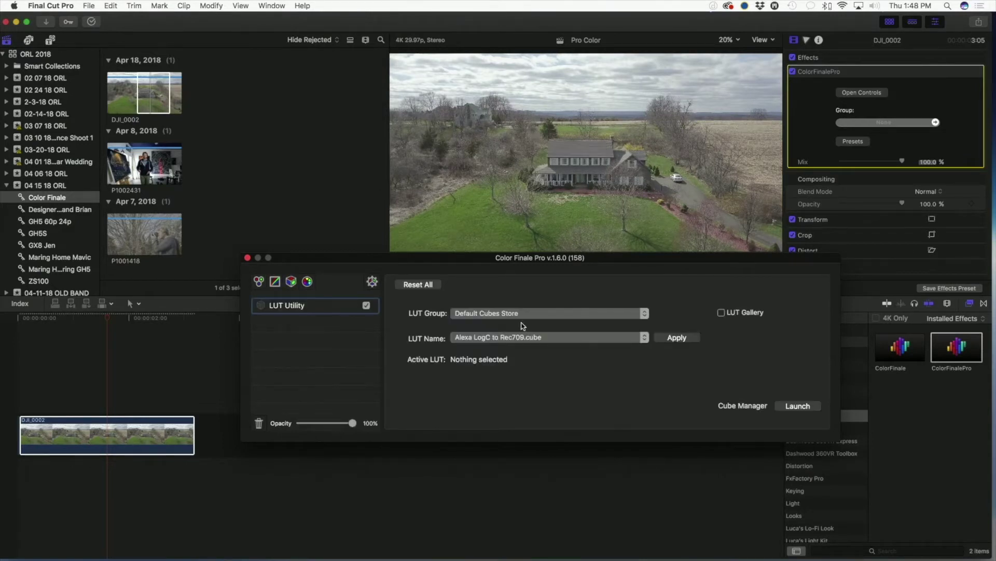
pyautogui.click(532, 337)
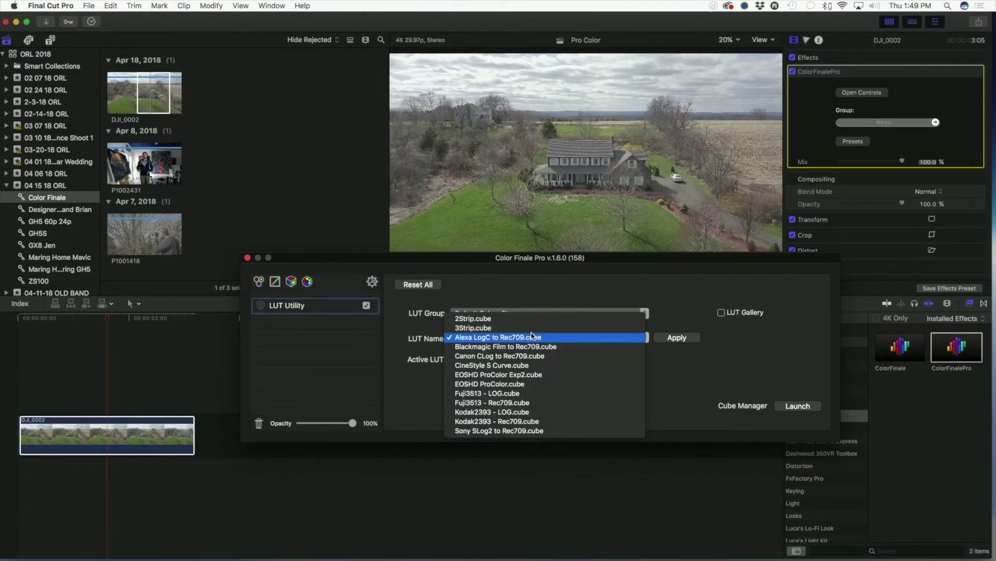
pyautogui.click(504, 384)
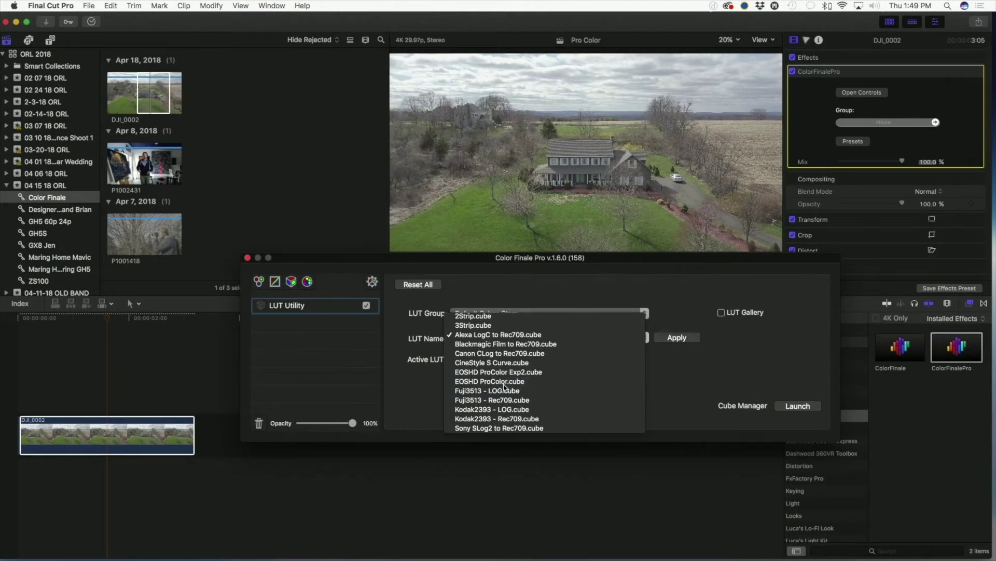
pyautogui.click(677, 338)
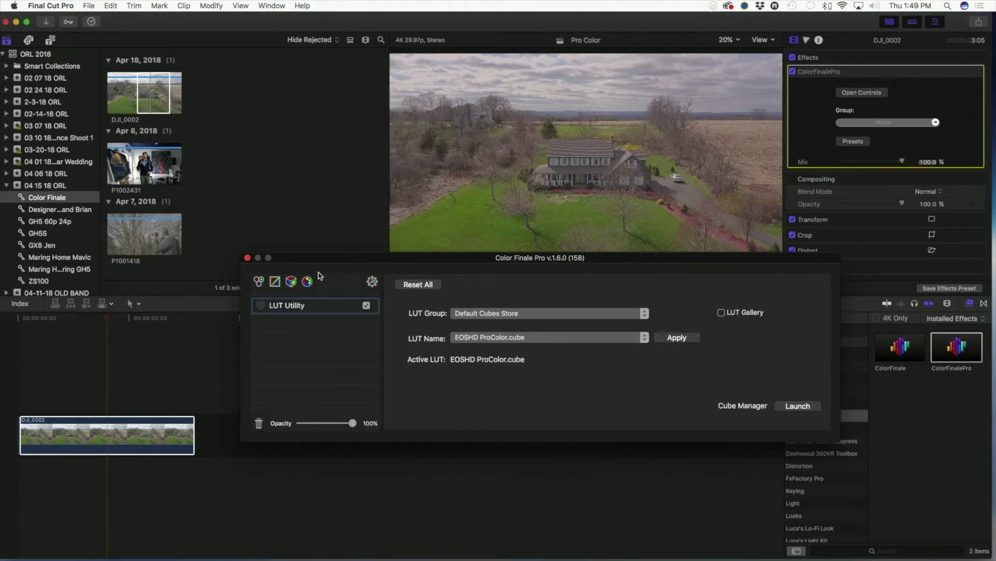
# - Add a Color Wheels layer, lowering saturation to 0.79 and the overall gain to -0.06
pyautogui.click(258, 282)
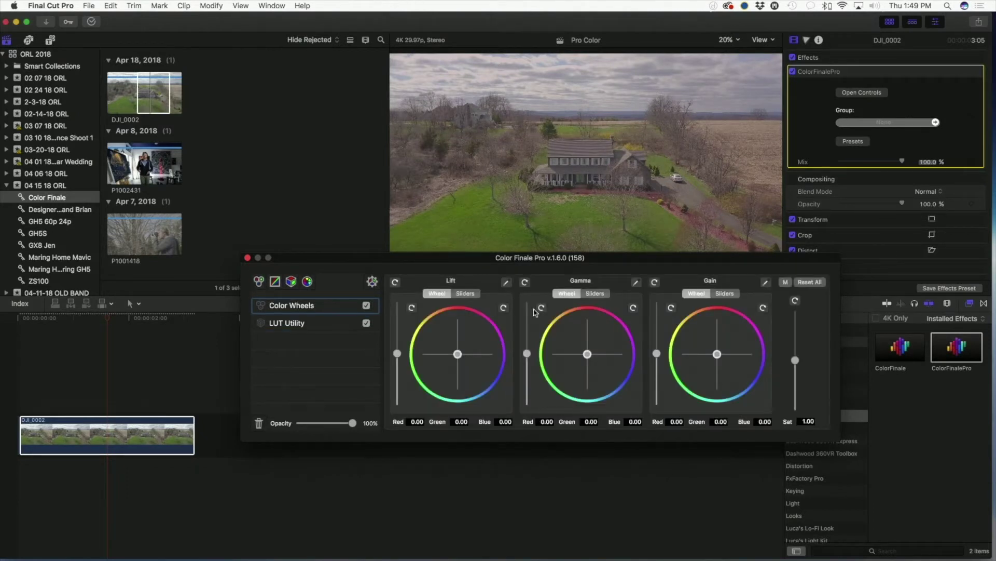
pyautogui.moveTo(796, 359); pyautogui.dragTo(796, 370)
pyautogui.moveTo(657, 353); pyautogui.dragTo(658, 356)
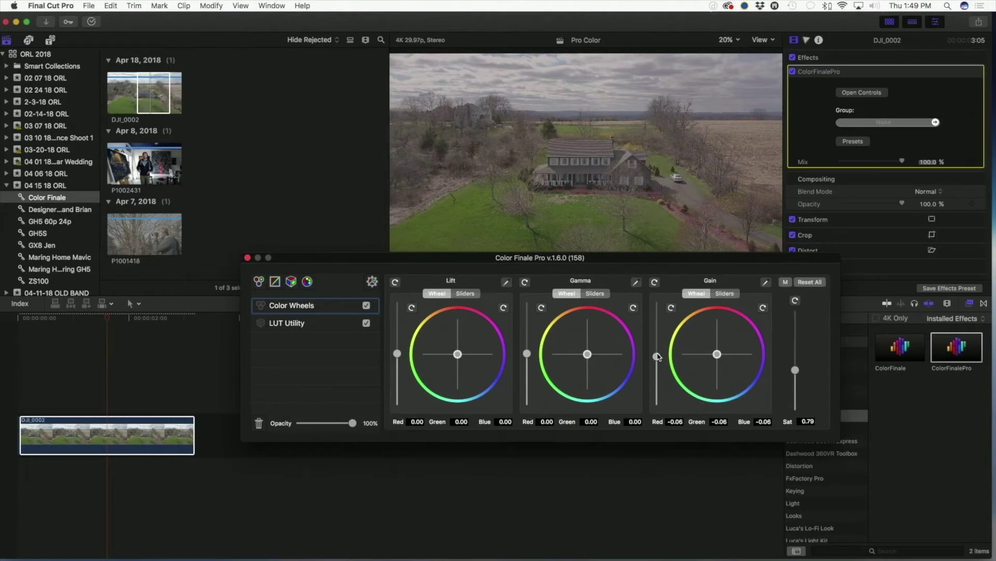
# - Add a Curves layer, shape the master curve into a gentle S with darker shadows, and close the Color Finale controls
pyautogui.click(275, 284)
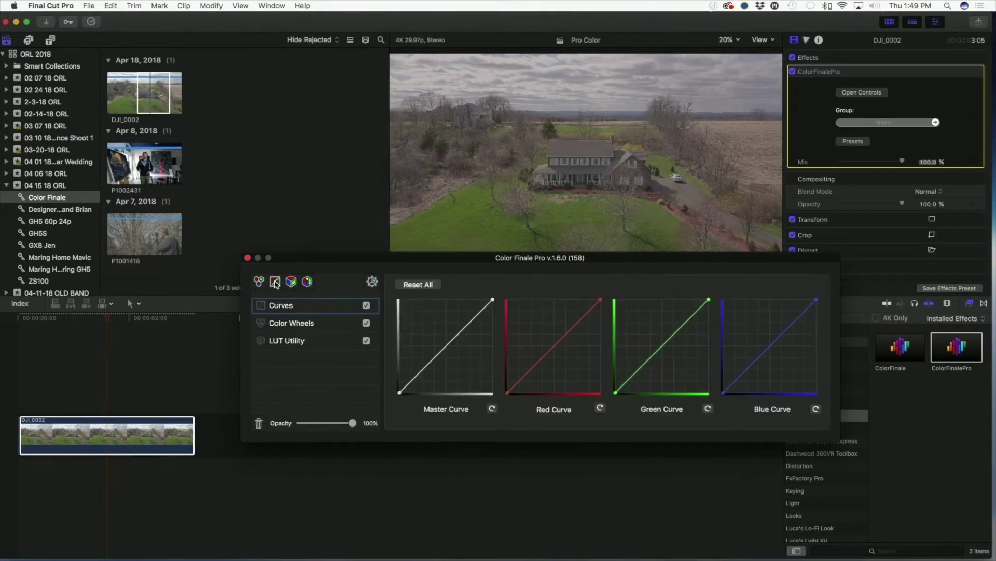
pyautogui.click(467, 324)
pyautogui.click(431, 362)
pyautogui.moveTo(431, 362); pyautogui.dragTo(434, 367)
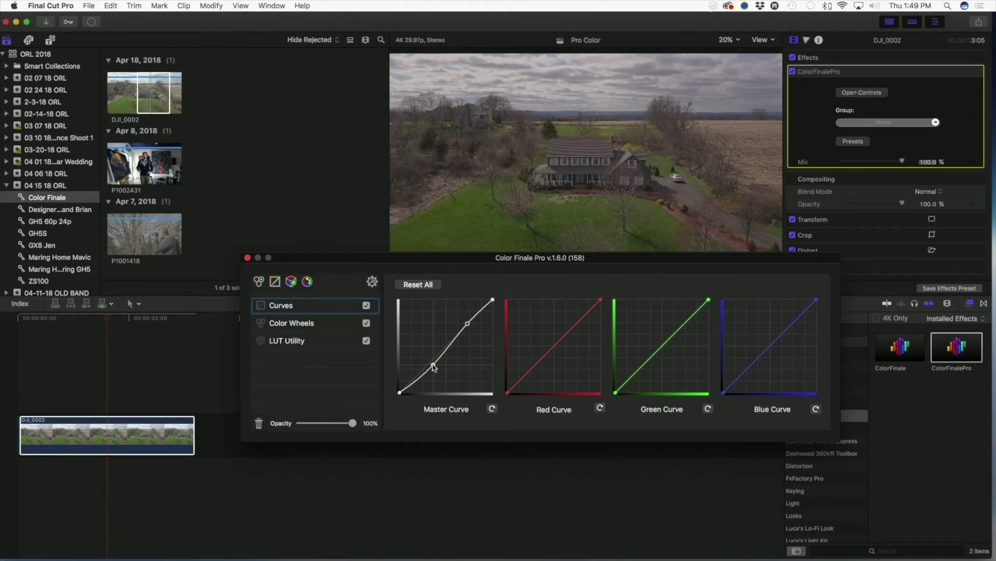
pyautogui.click(248, 258)
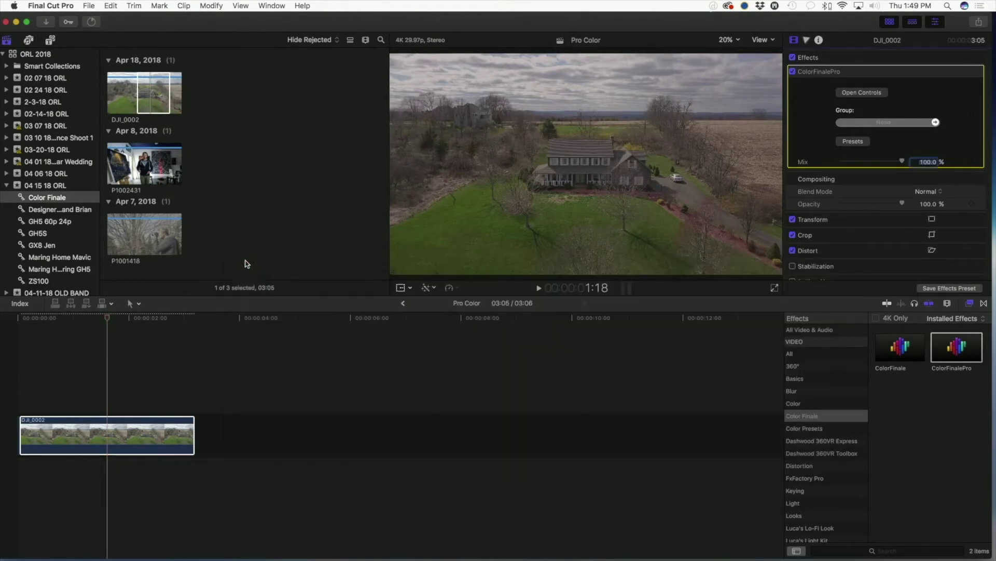
# - Play the graded DJI_0002 clip from frame 13 and compare it with the ColorFinalePro effect off and on
pyautogui.moveTo(107, 318); pyautogui.dragTo(44, 322)
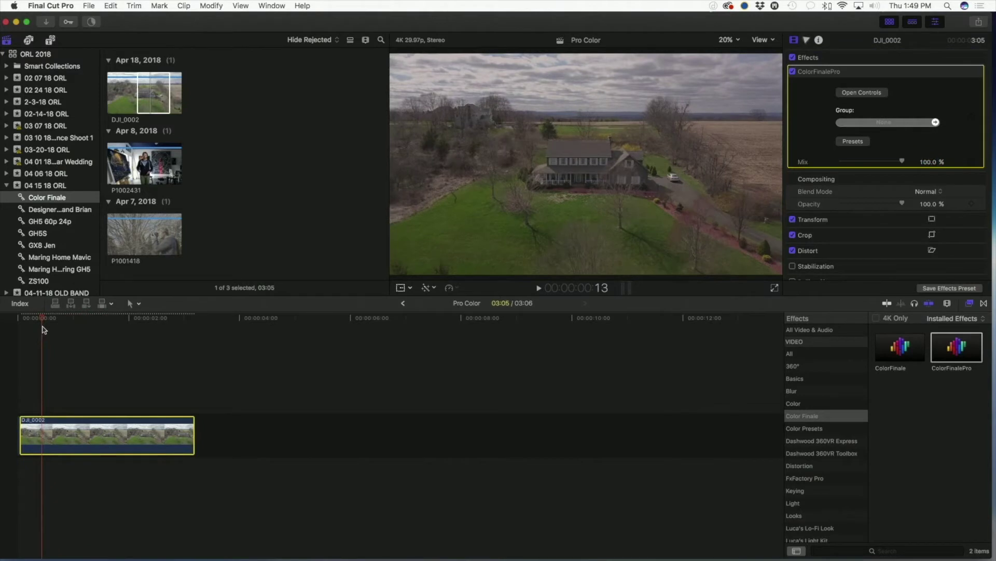
pyautogui.press('space')
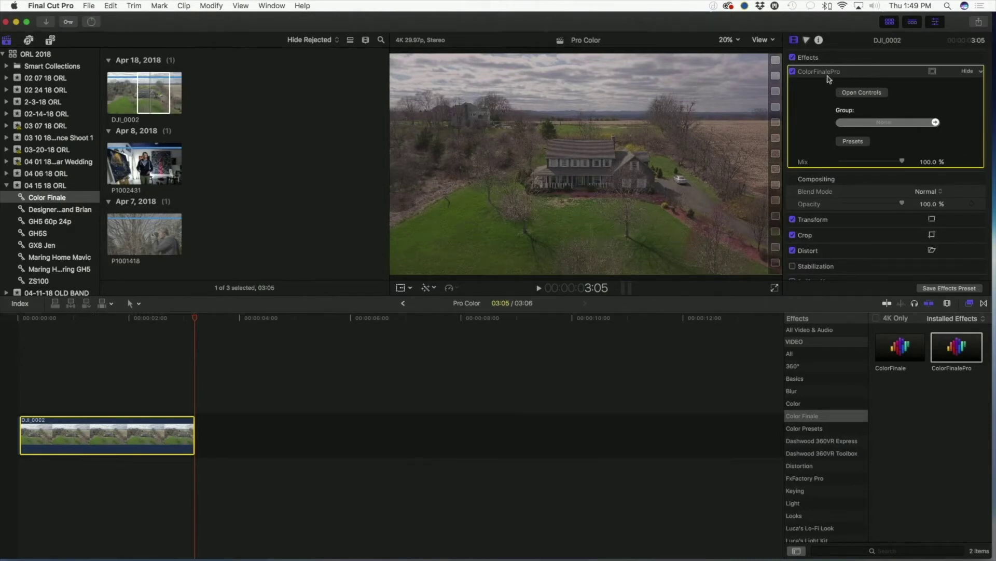
pyautogui.click(793, 72)
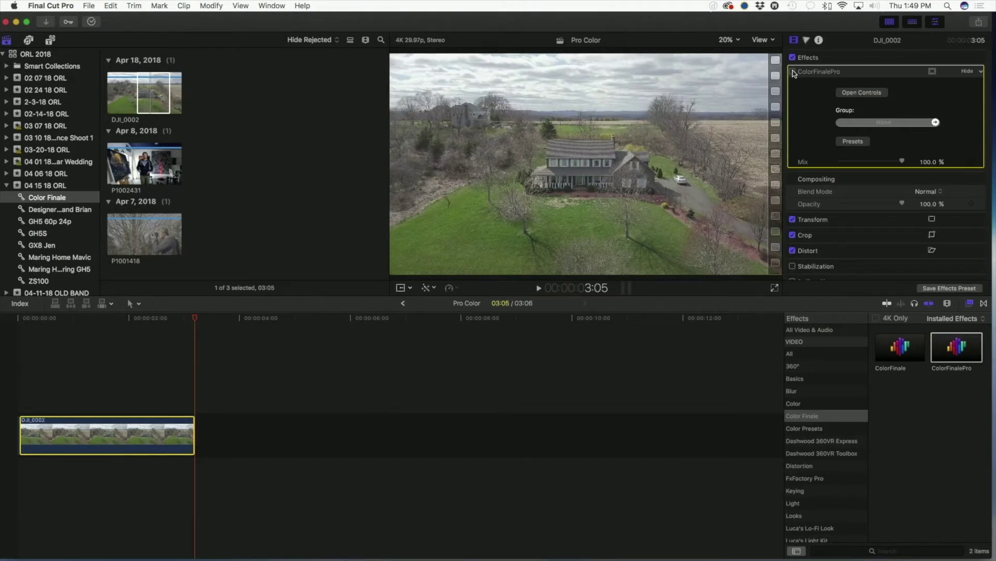
pyautogui.click(793, 71)
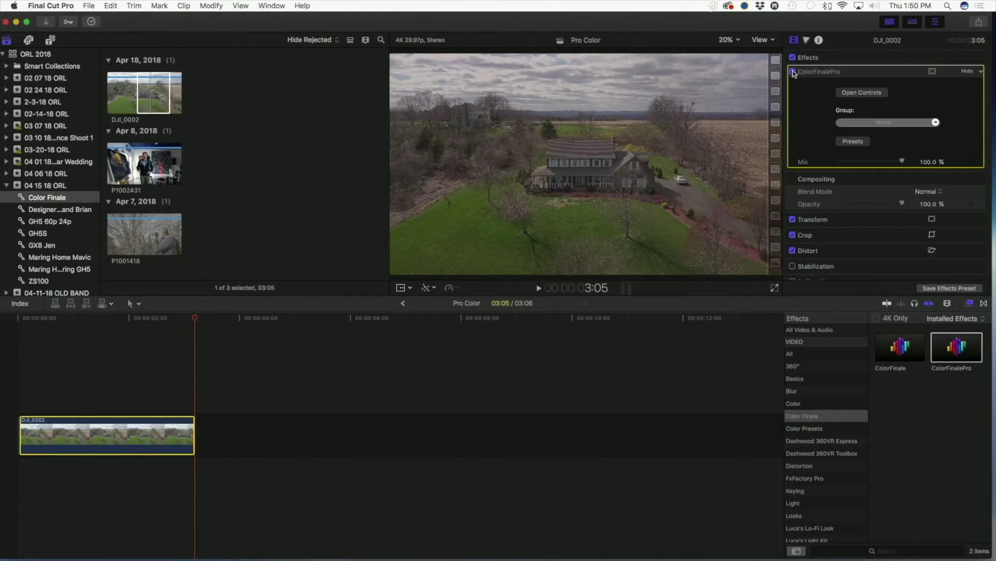
pyautogui.click(793, 71)
pyautogui.click(792, 71)
# - Add the P1002431 clip from the browser to the timeline directly after DJI_0002
pyautogui.click(143, 165)
pyautogui.moveTo(140, 161); pyautogui.dragTo(239, 436)
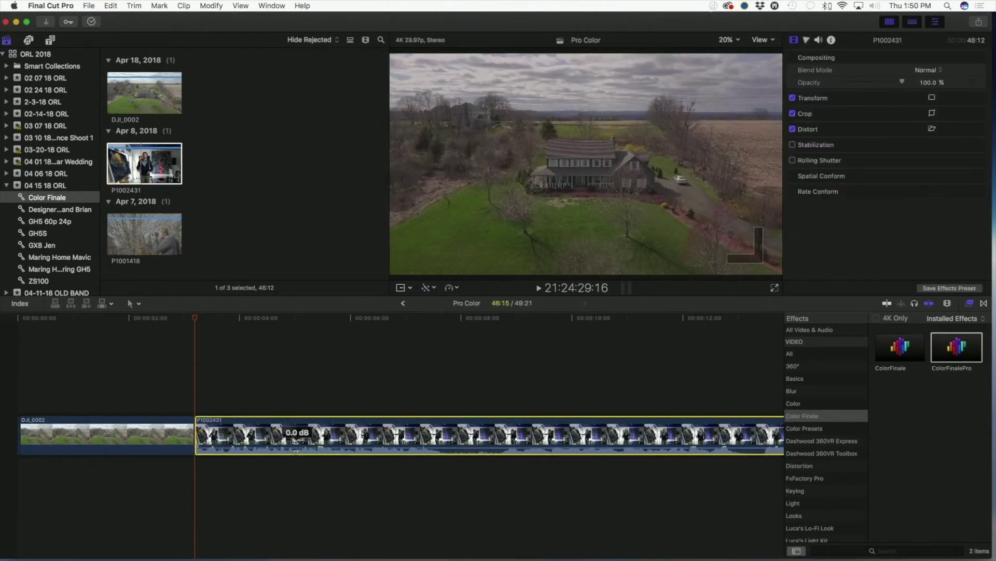
# - Move the playhead to 4:28 within the P1002431 clip and apply the ColorFinalePro effect to that clip
pyautogui.click(330, 319)
pyautogui.click(367, 323)
pyautogui.click(338, 319)
pyautogui.click(325, 318)
pyautogui.moveTo(325, 319); pyautogui.dragTo(293, 320)
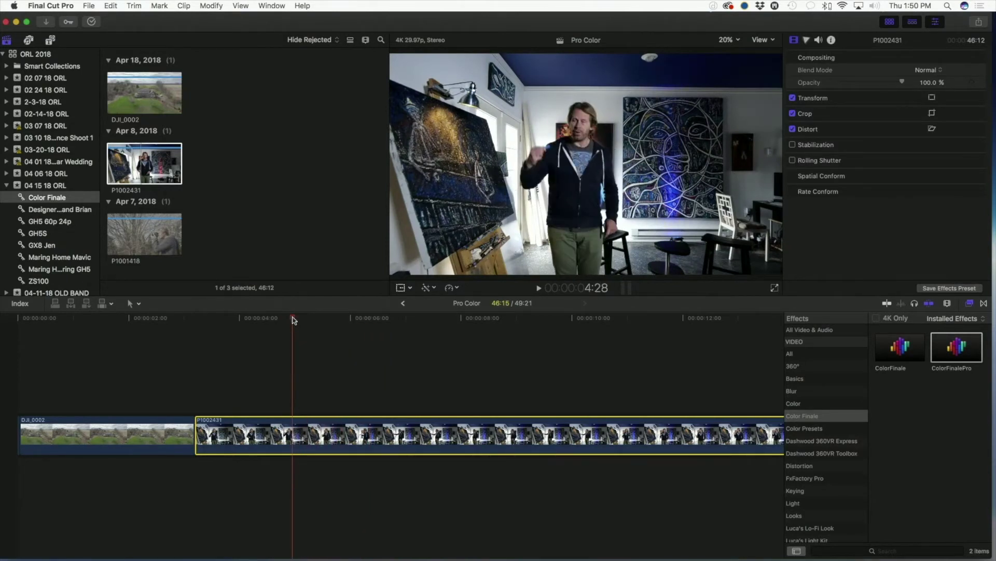
pyautogui.click(941, 343)
pyautogui.moveTo(941, 343); pyautogui.dragTo(645, 434)
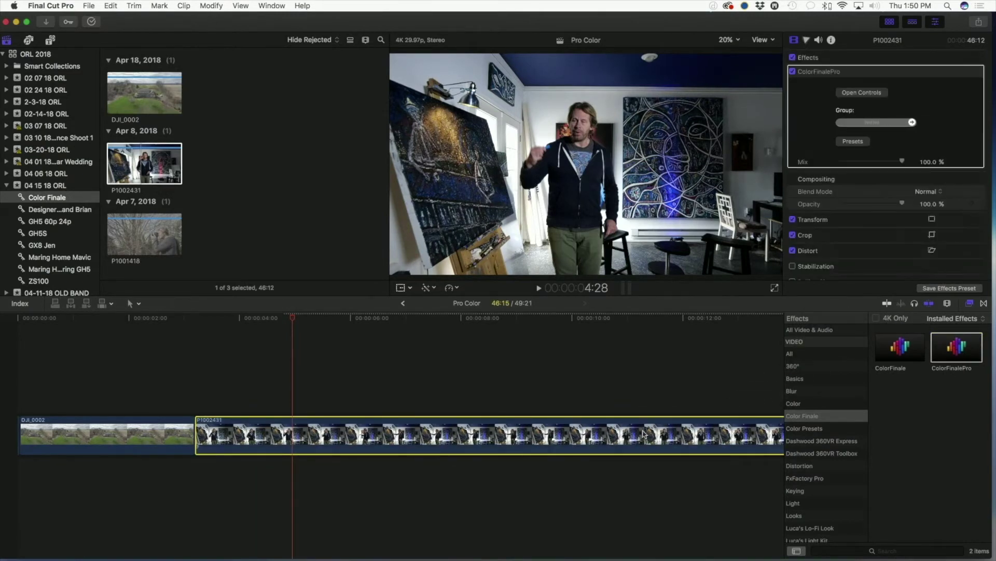
# - Open the Color Finale controls for P1002431 and add a LUT Utility layer with EOSHD ProColor.cube applied
pyautogui.click(870, 93)
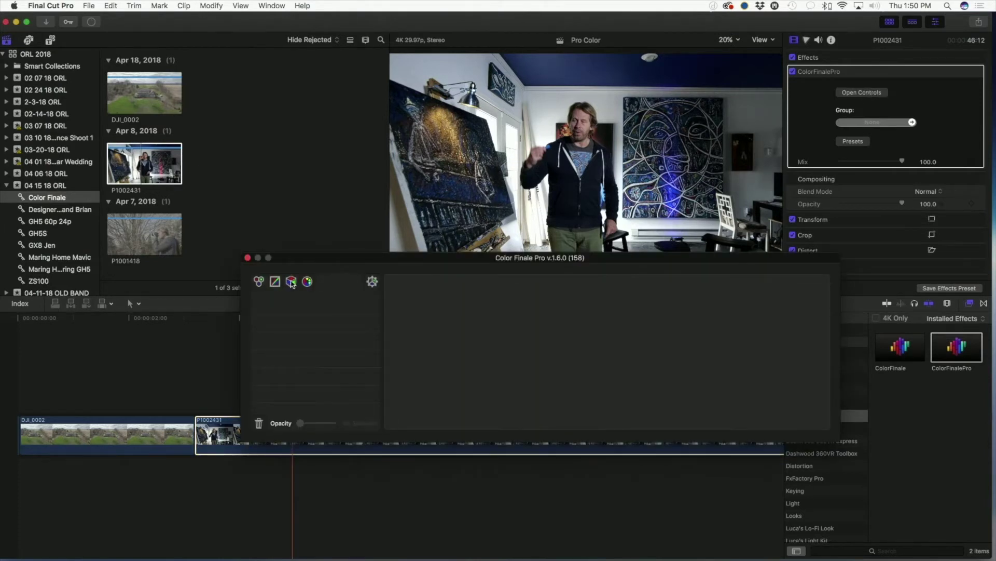
pyautogui.click(292, 281)
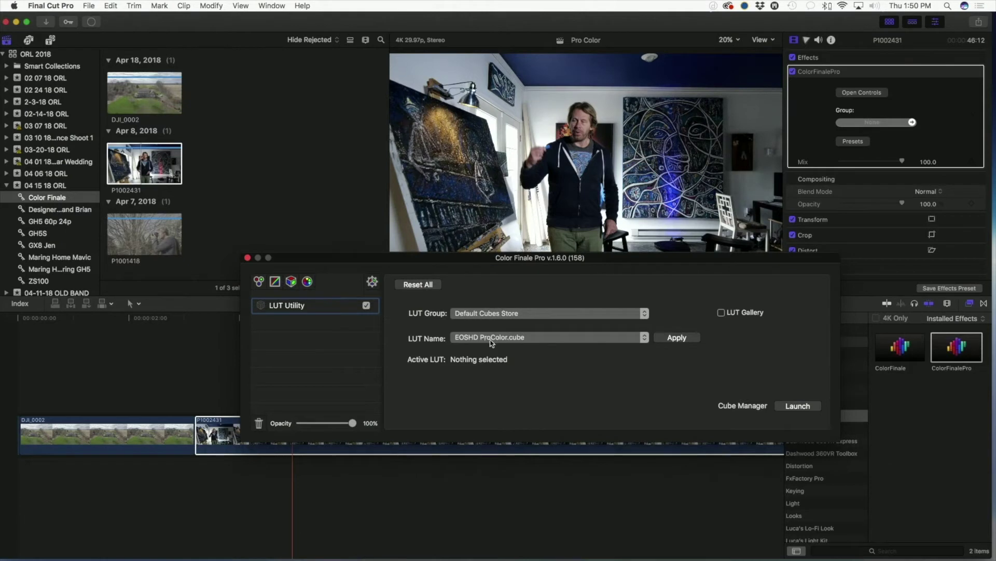
pyautogui.click(677, 338)
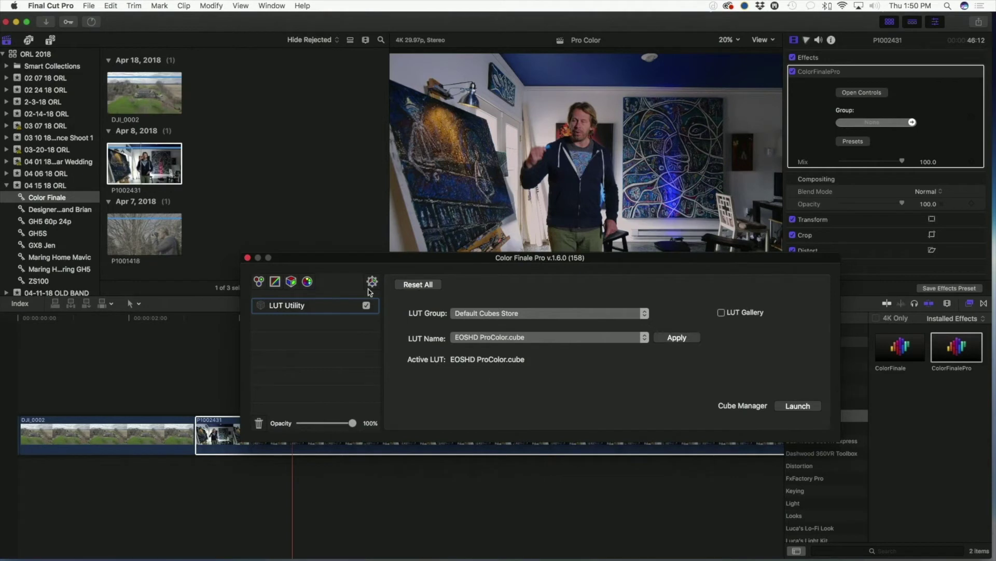
# - Add a Color Wheels layer with slightly reduced saturation, and compare the P1002431 clip with the ColorFinalePro effect off and on
pyautogui.click(259, 281)
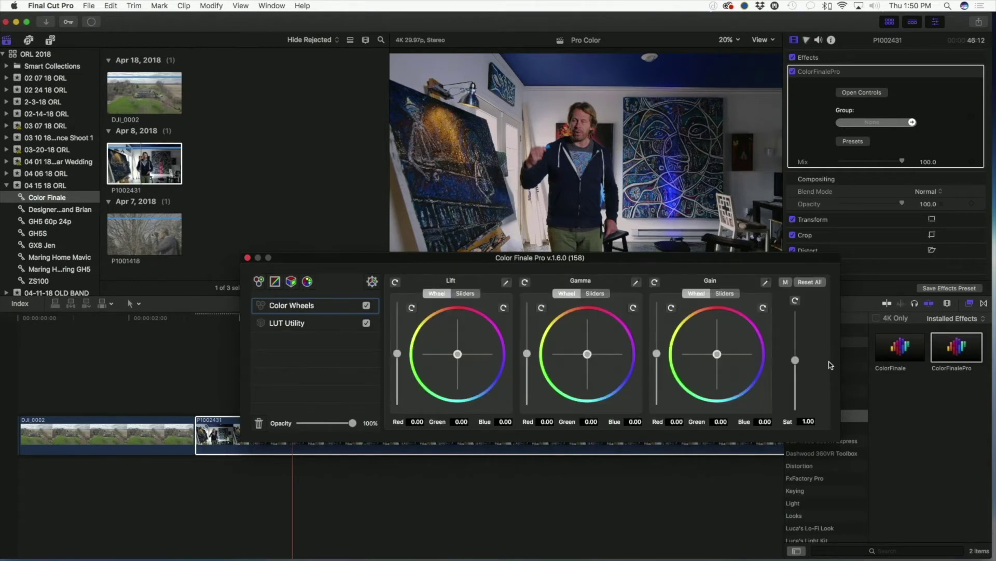
pyautogui.moveTo(795, 362)
pyautogui.mouseDown()
pyautogui.moveTo(796, 384)
pyautogui.moveTo(797, 374)
pyautogui.mouseUp()
pyautogui.click(247, 258)
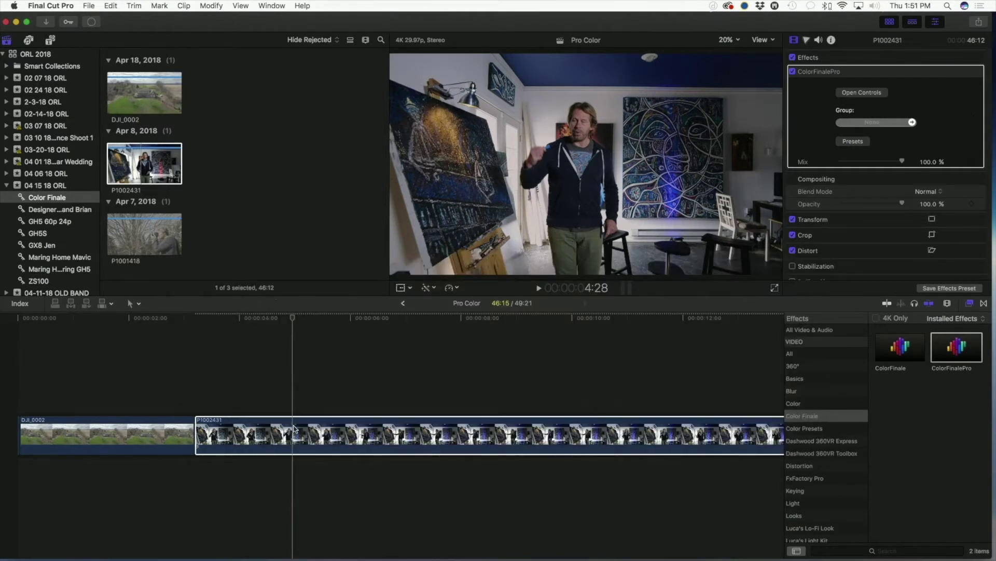
pyautogui.click(793, 71)
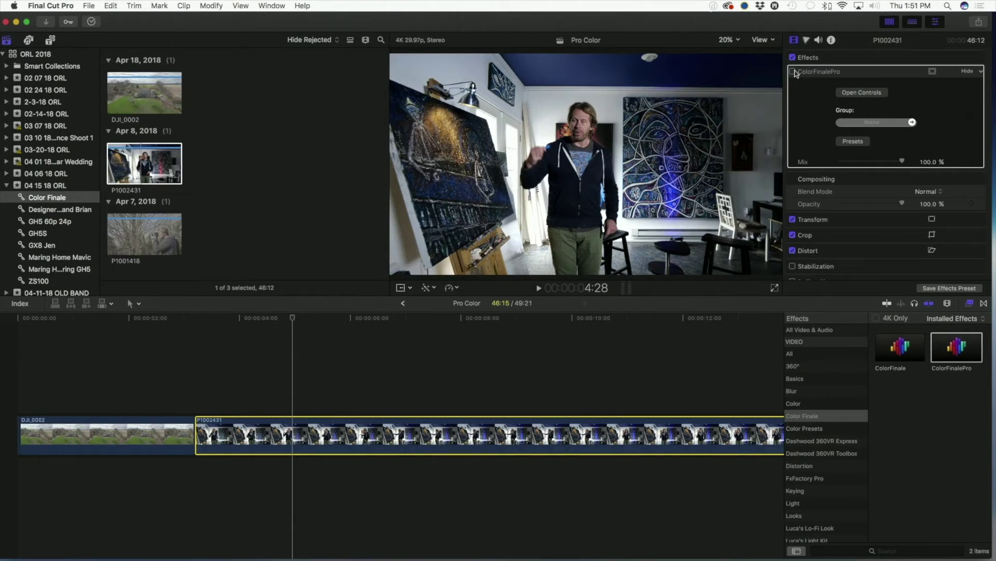
pyautogui.click(793, 72)
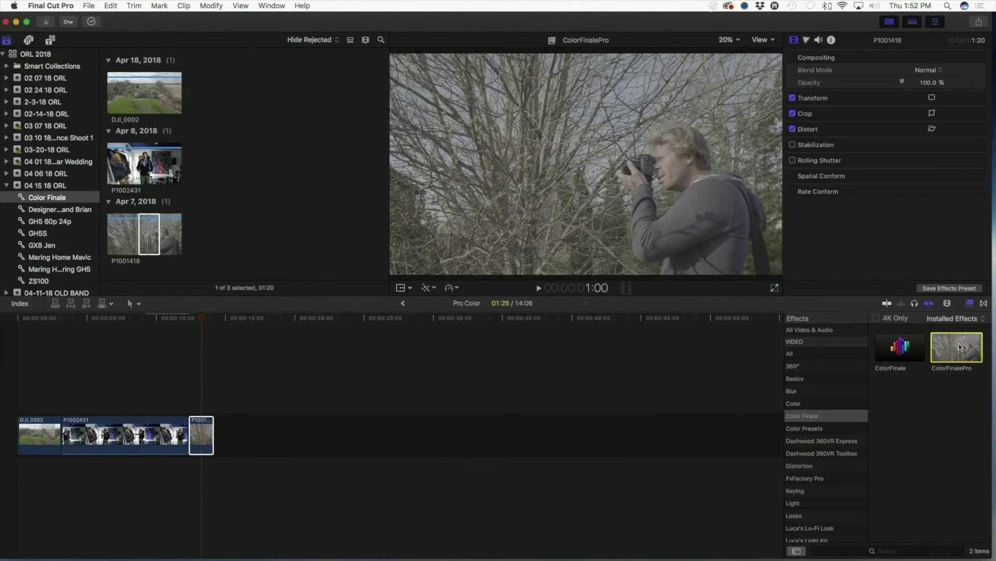
# - Apply ColorFinalePro to the P1001418 clip and add a LUT Utility layer using Alexa LogC to Rec709.cube at slightly reduced opacity
pyautogui.moveTo(959, 347); pyautogui.dragTo(202, 433)
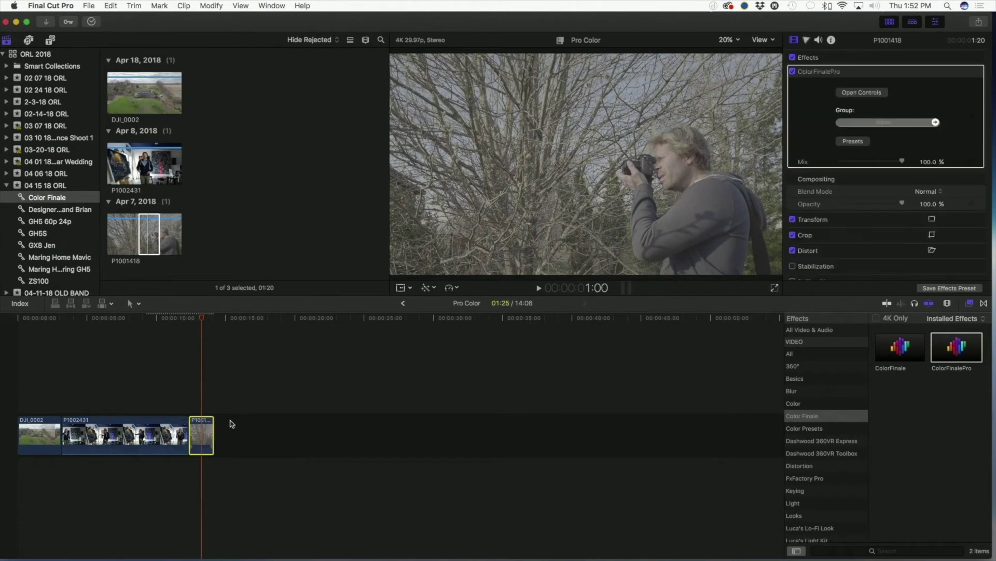
pyautogui.click(870, 95)
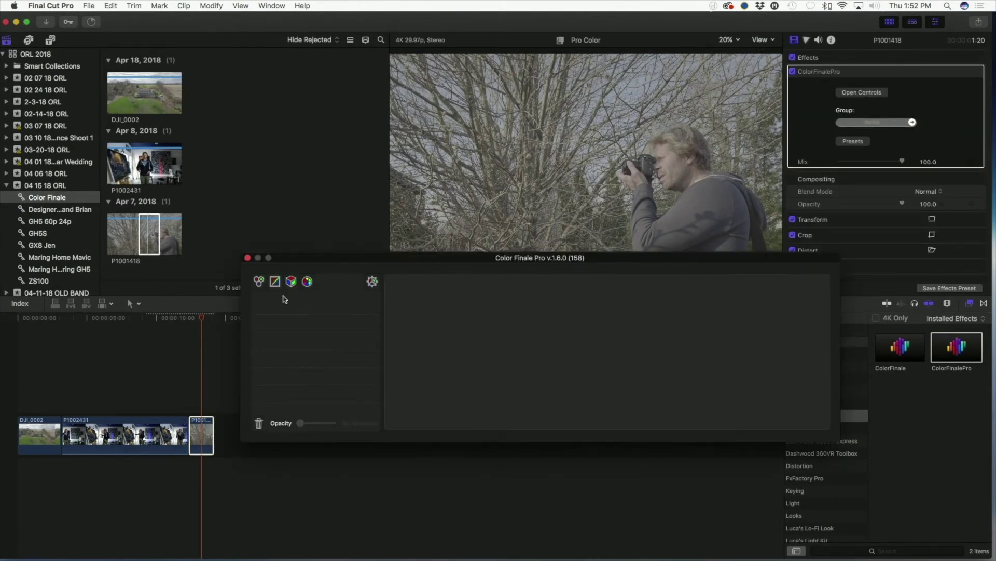
pyautogui.click(291, 282)
pyautogui.click(517, 338)
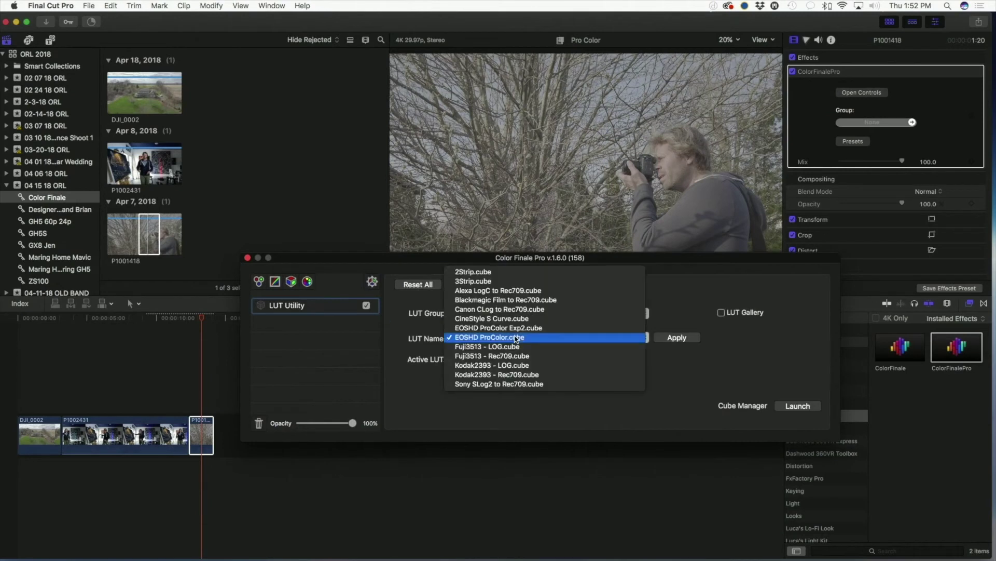
pyautogui.click(529, 292)
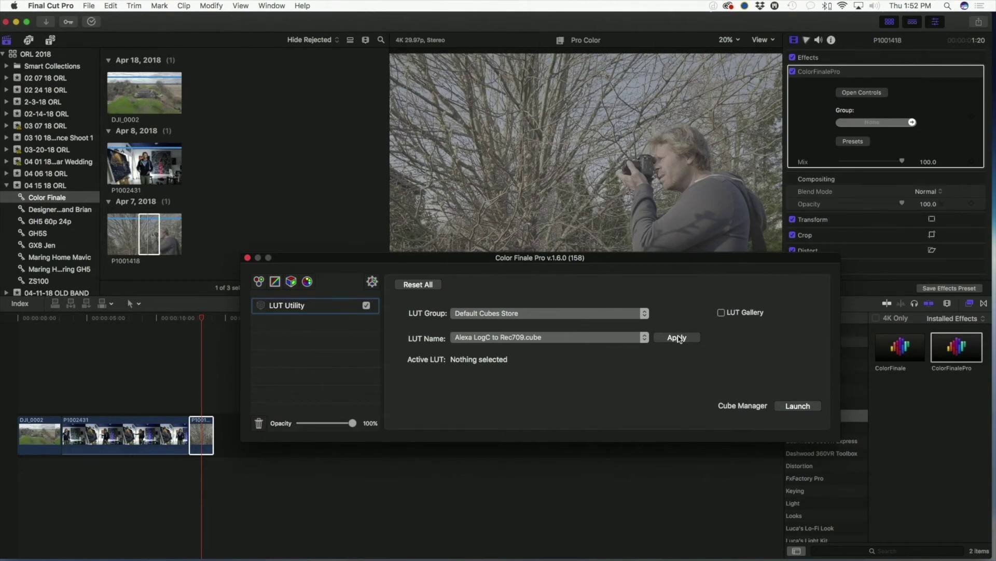
pyautogui.click(677, 337)
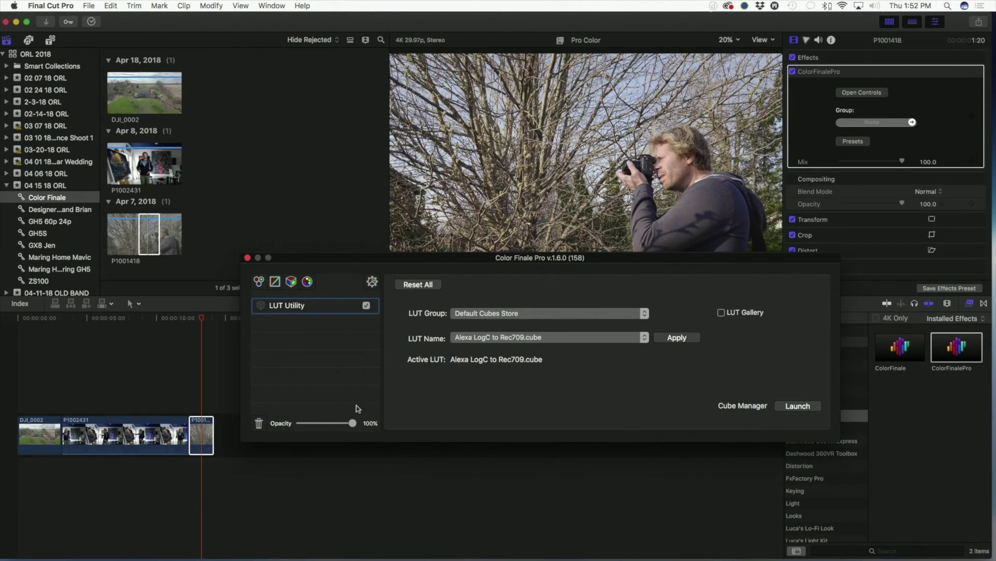
pyautogui.moveTo(353, 425)
pyautogui.mouseDown()
pyautogui.moveTo(296, 419)
pyautogui.moveTo(348, 425)
pyautogui.mouseUp()
# - Add a Color Wheels layer with saturation 1.17, overall gain -0.17 and slightly lowered lift, and close the Color Finale controls
pyautogui.click(259, 283)
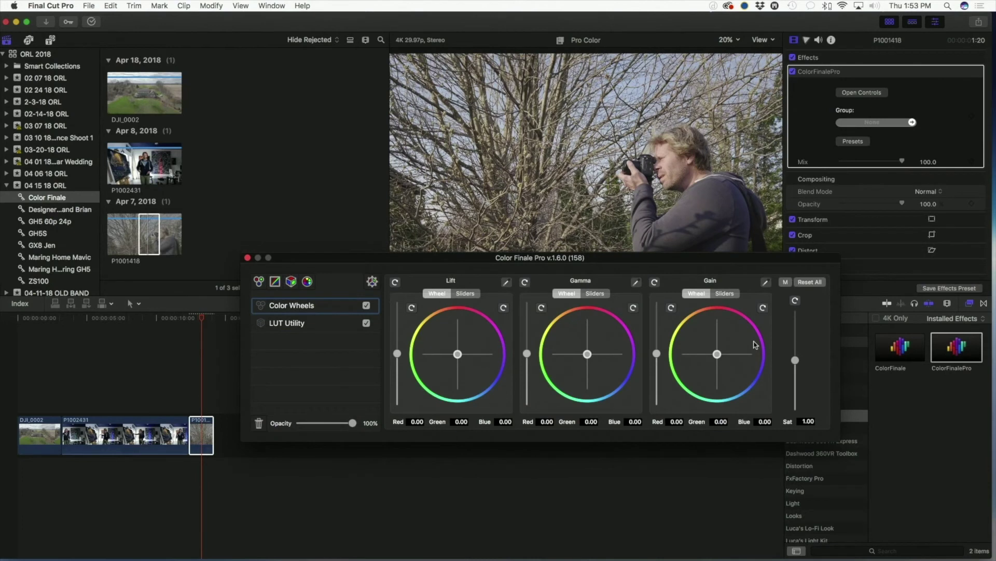
pyautogui.moveTo(798, 362); pyautogui.dragTo(798, 354)
pyautogui.moveTo(658, 356); pyautogui.dragTo(659, 365)
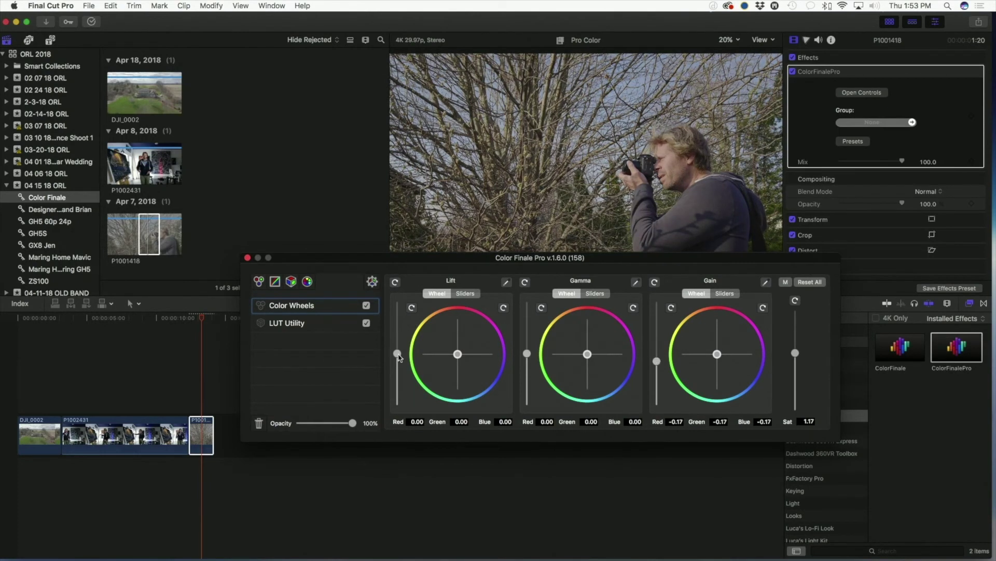
pyautogui.moveTo(398, 355); pyautogui.dragTo(399, 357)
pyautogui.click(248, 257)
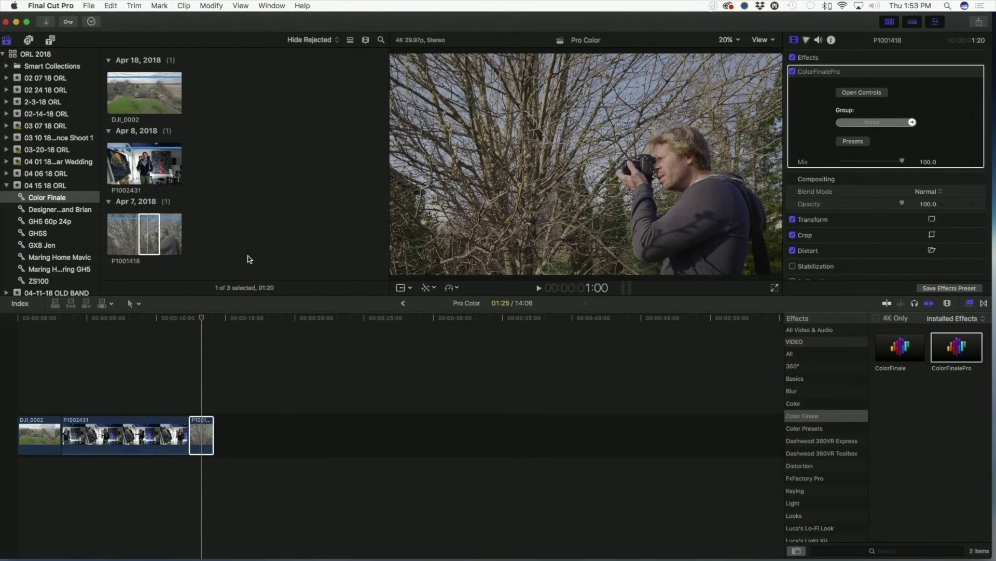